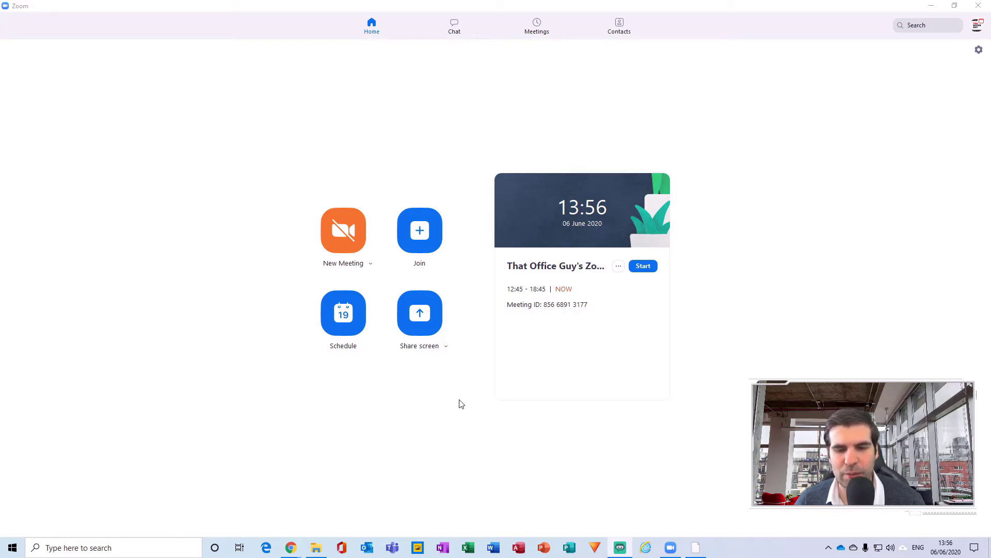
# Step: Look at the upcoming meetings on the Zoom web portal in Chrome, and switch back to the Zoom desktop app
pyautogui.moveTo(292, 547)
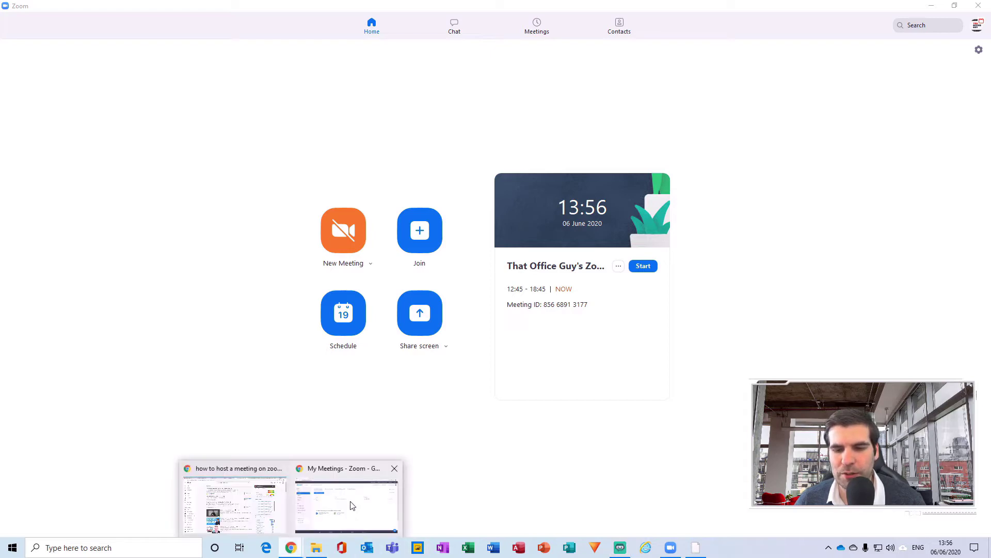
pyautogui.click(350, 505)
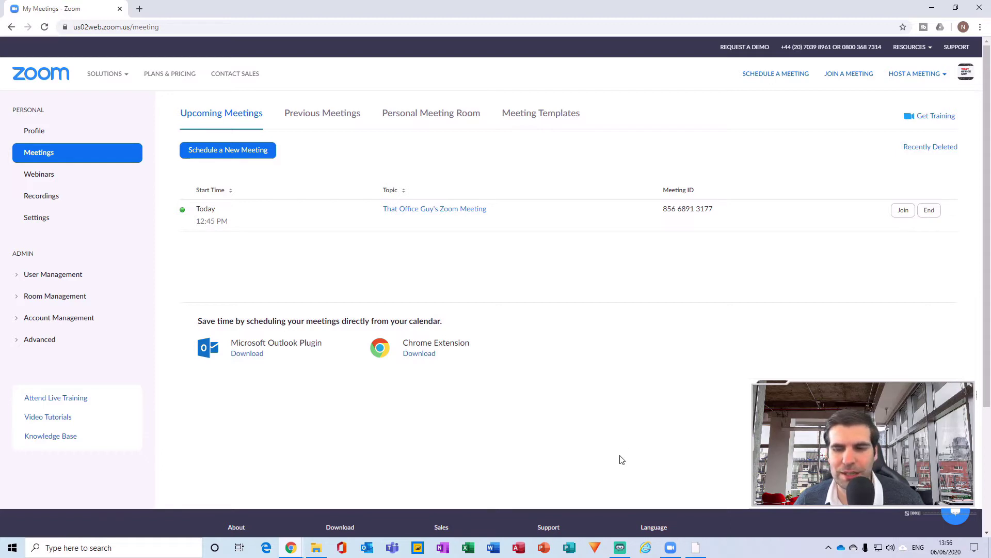
pyautogui.click(669, 548)
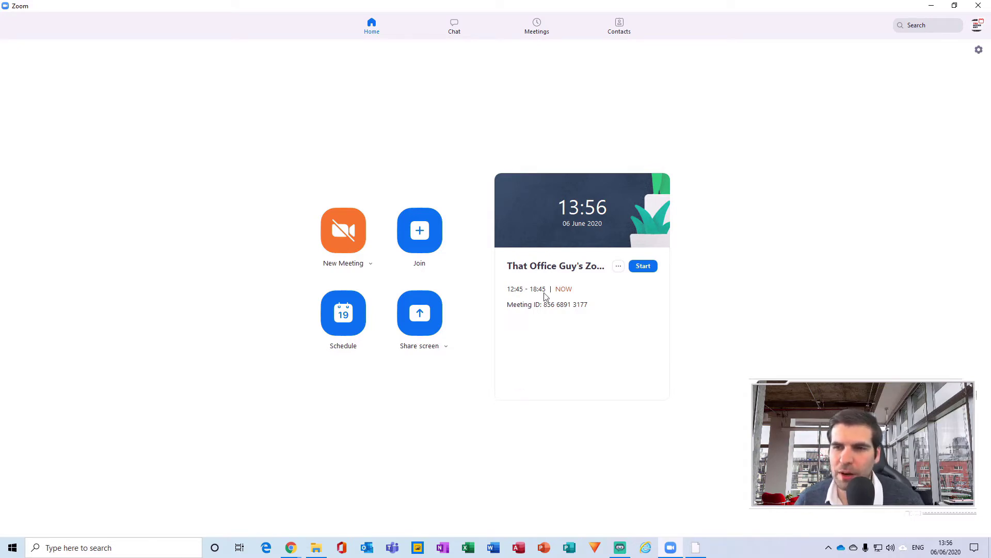
# Step: Open the scheduled meeting for editing and expand its advanced options
pyautogui.moveTo(504, 203)
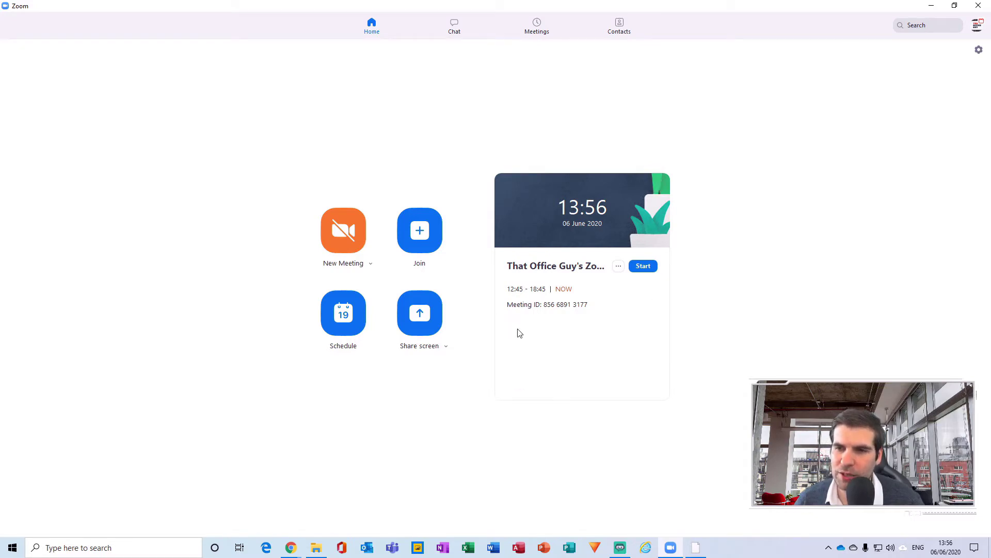
pyautogui.click(618, 266)
pyautogui.click(625, 303)
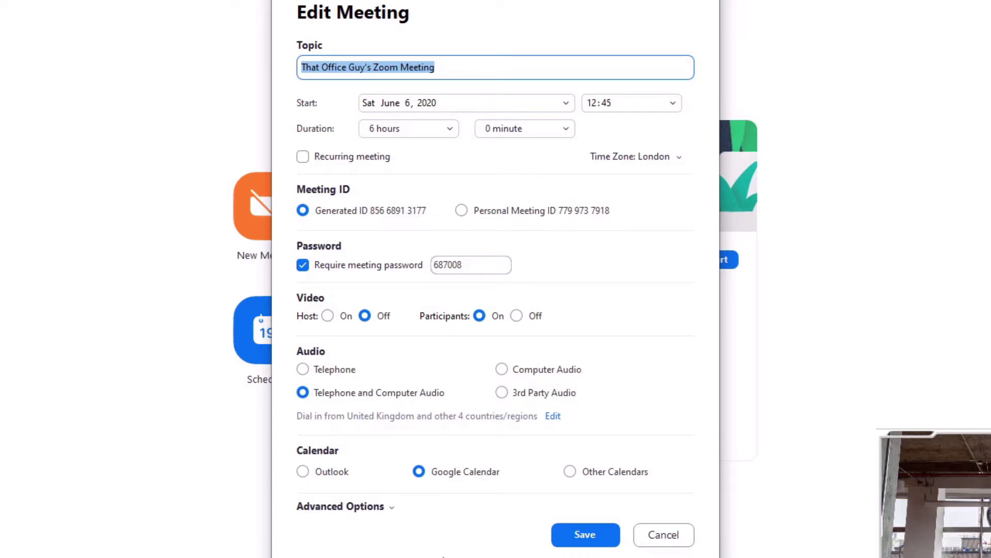
pyautogui.click(391, 507)
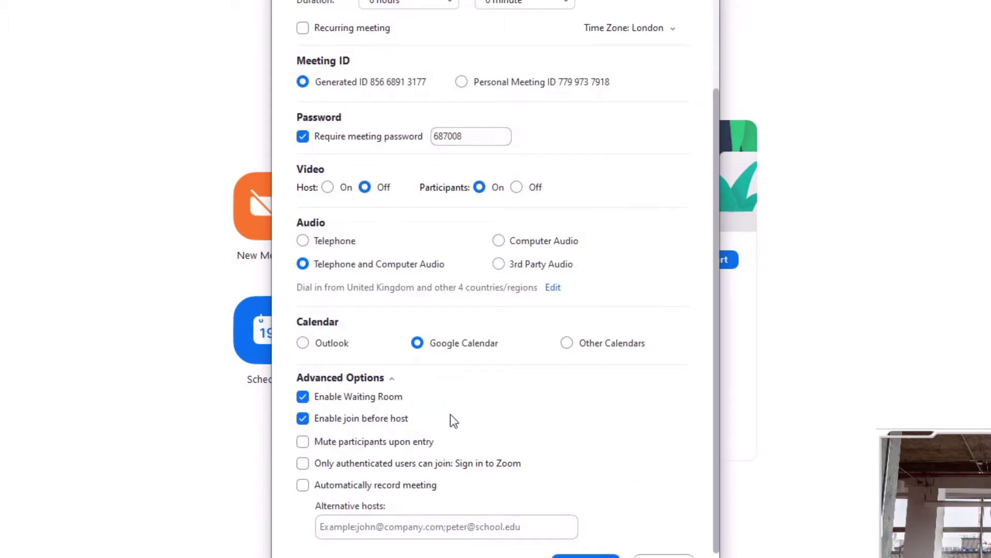
pyautogui.scroll(3, 450, 419)
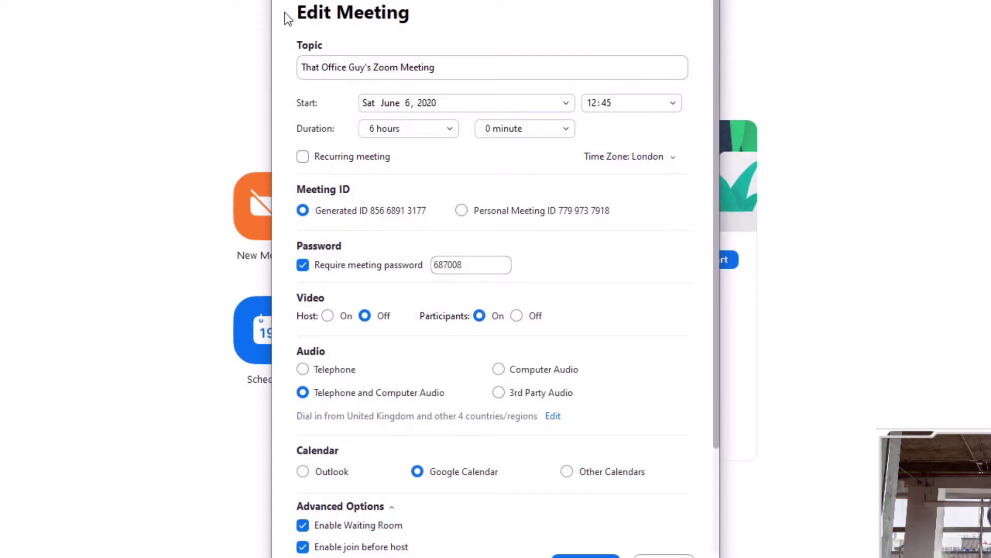
# Step: Select the meeting's topic text, and switch the meeting password requirement off and back on
pyautogui.tripleClick(301, 70)
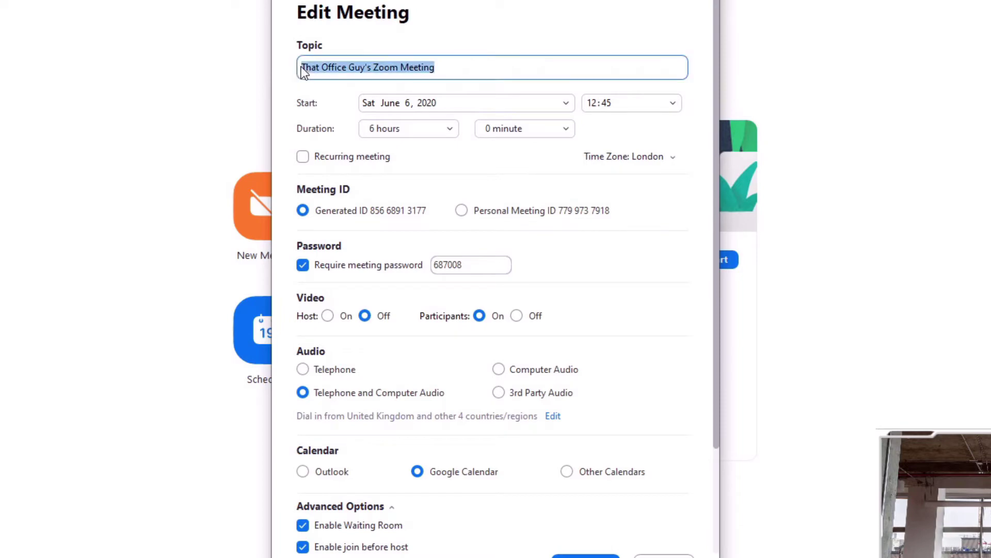
pyautogui.moveTo(445, 67); pyautogui.dragTo(302, 65)
pyautogui.click(302, 264)
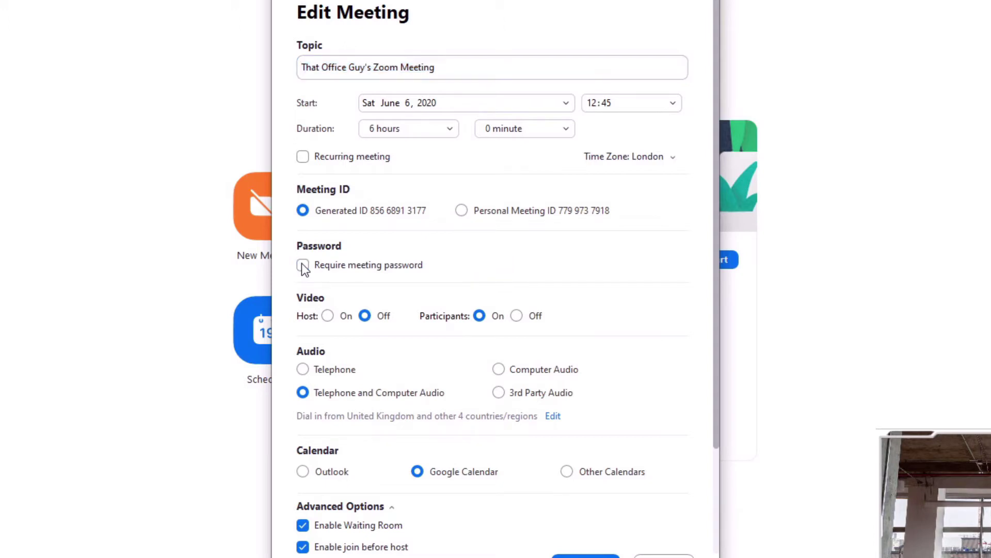
pyautogui.click(303, 263)
# Step: Try the meeting's video settings, switching host video on and back off, and participants' video off and back on
pyautogui.scroll(-3, 609, 280)
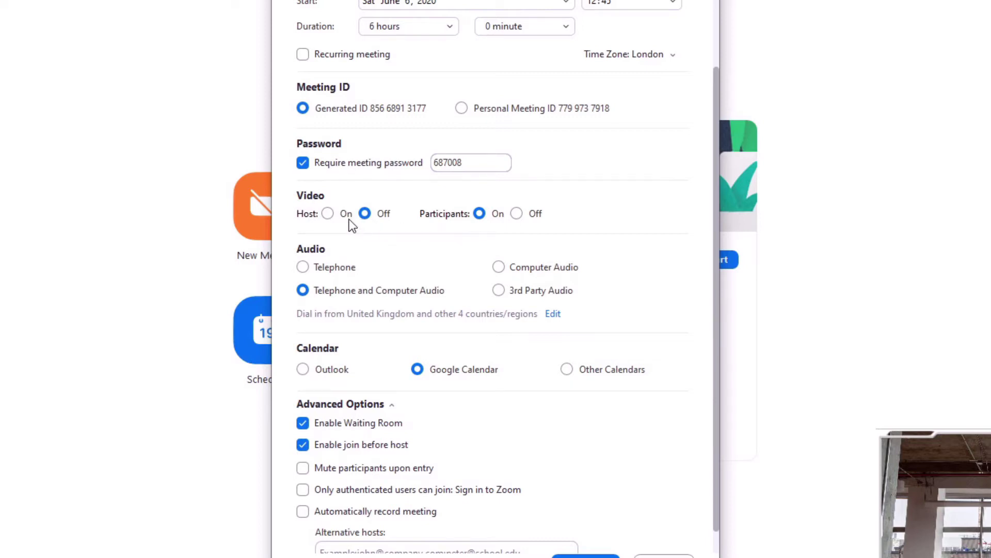
pyautogui.click(327, 215)
pyautogui.click(364, 213)
pyautogui.click(479, 214)
pyautogui.click(517, 214)
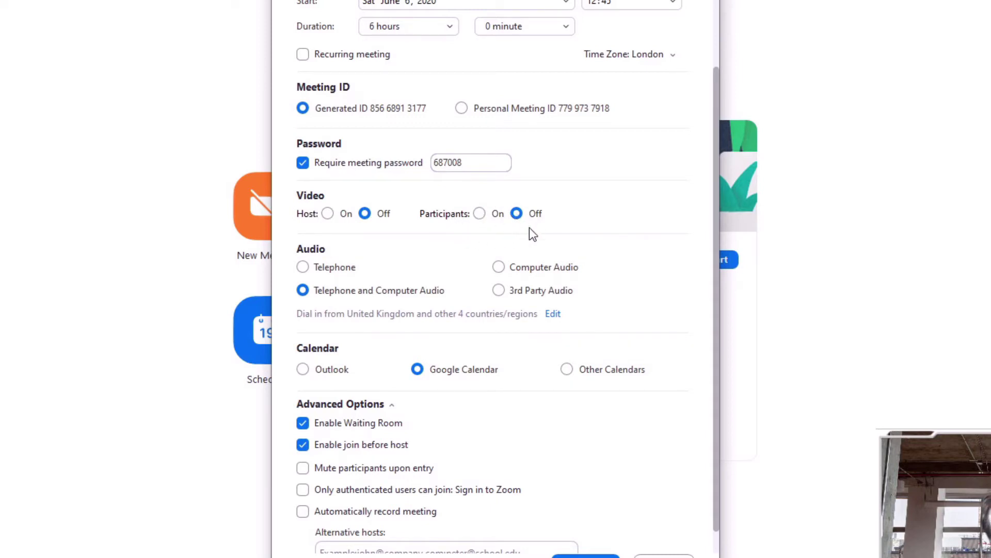
pyautogui.click(480, 213)
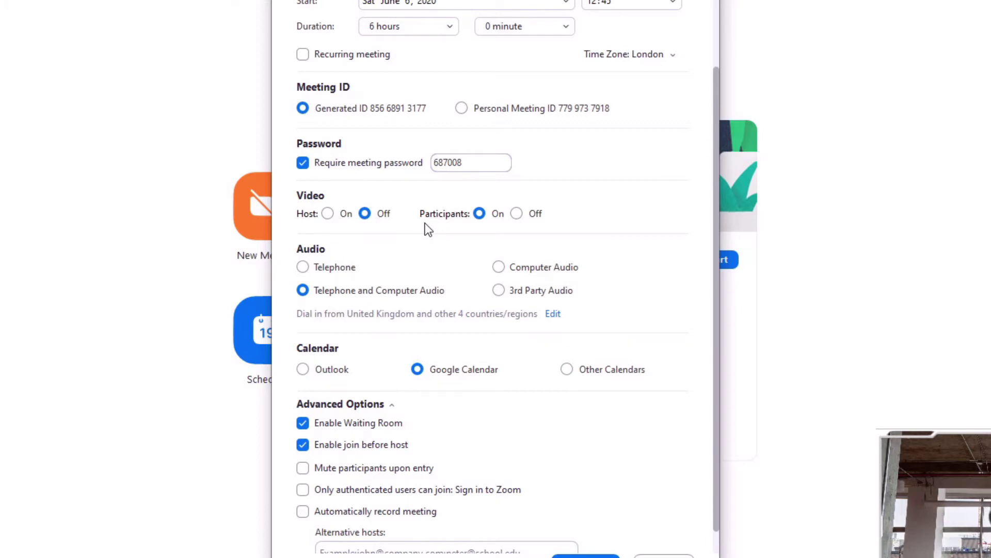
# Step: Review the global dial-in countries and regions selected for the meeting's telephone audio
pyautogui.scroll(-1, 451, 230)
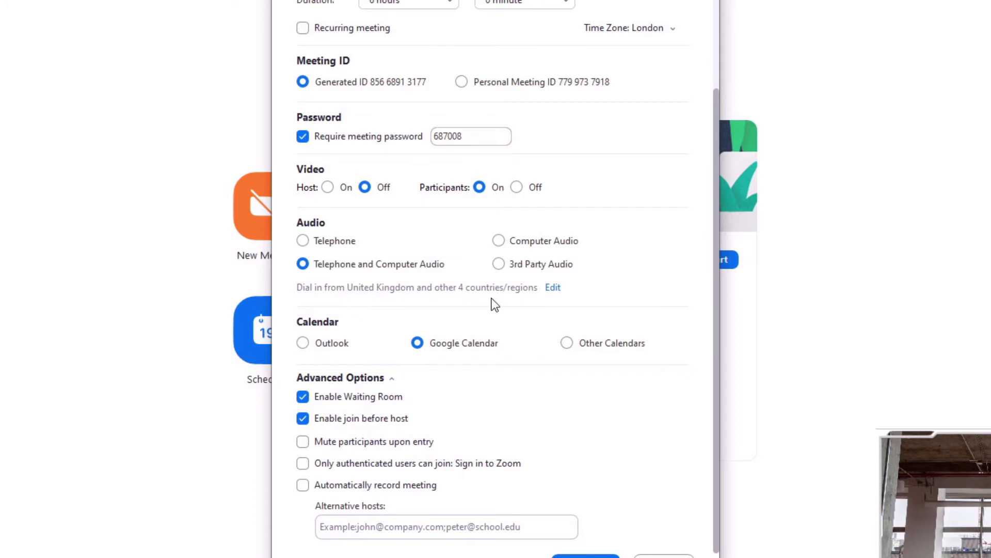
pyautogui.click(551, 289)
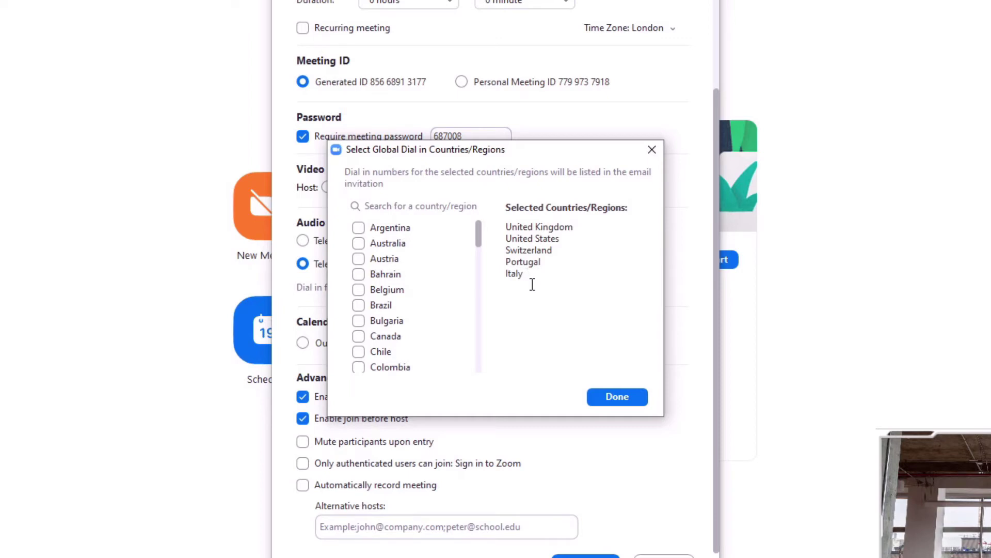
pyautogui.scroll(-10, 448, 274)
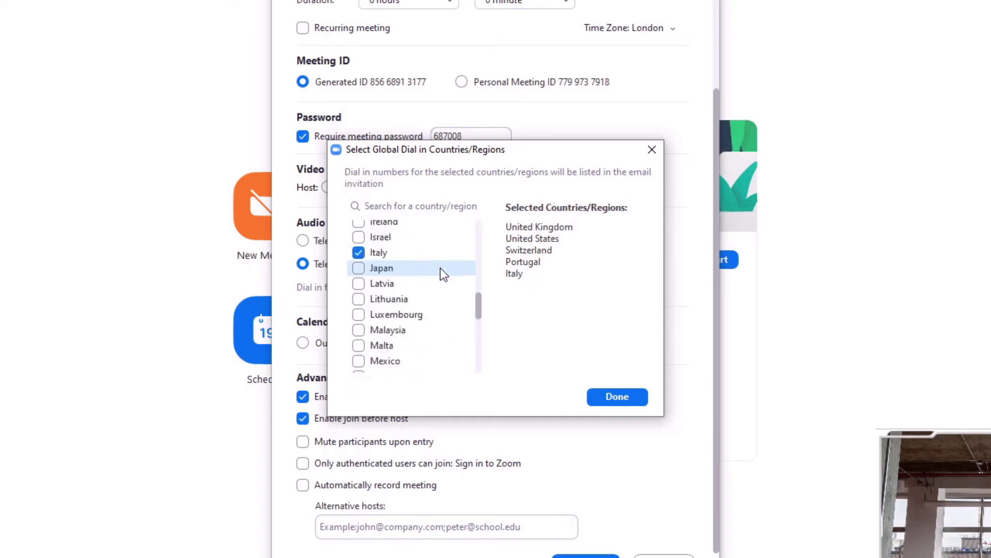
pyautogui.scroll(10, 443, 274)
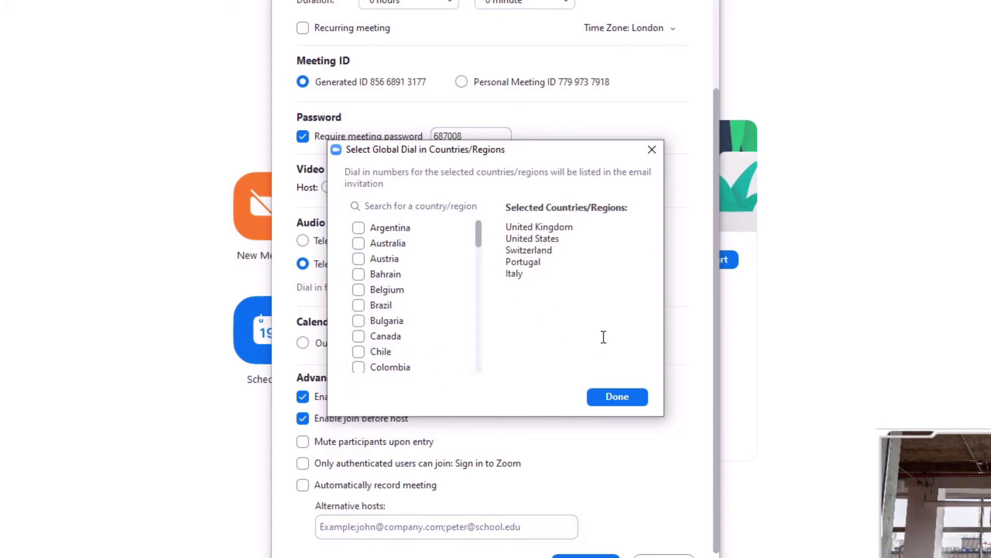
pyautogui.click(617, 397)
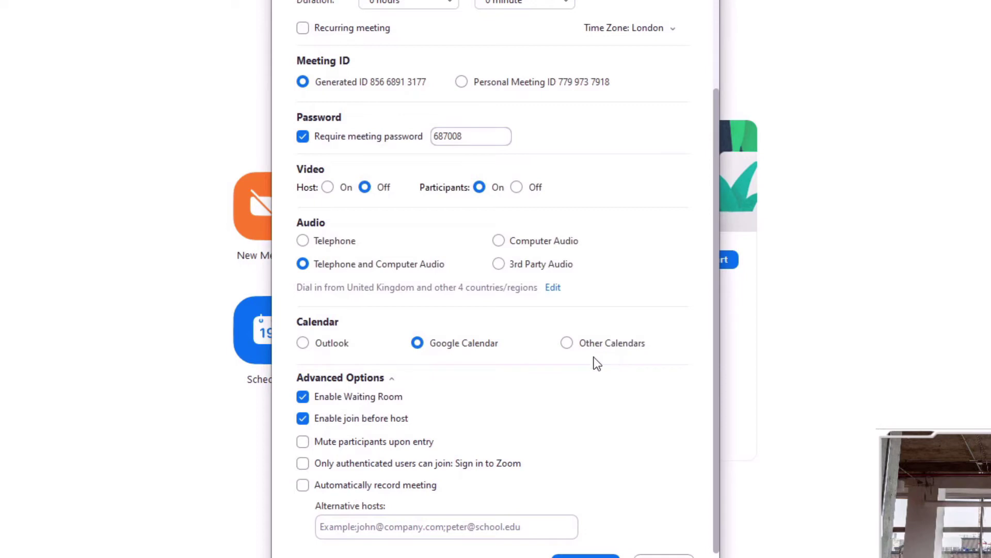
# Step: Compare the calendar choices and set the meeting's calendar to Outlook
pyautogui.click(307, 347)
pyautogui.click(418, 344)
pyautogui.click(568, 344)
pyautogui.click(309, 346)
pyautogui.click(416, 346)
pyautogui.click(568, 345)
pyautogui.click(347, 346)
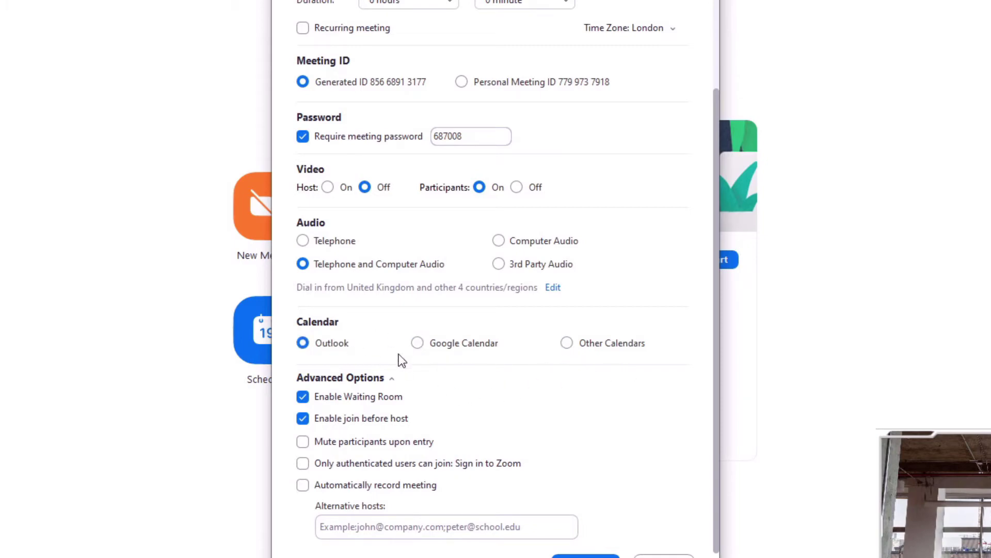
pyautogui.click(453, 347)
pyautogui.click(334, 343)
pyautogui.click(587, 347)
pyautogui.click(325, 346)
# Step: Try muting participants upon entry, authenticated-only joining and automatic recording in the advanced options, switching each on and back off
pyautogui.click(391, 378)
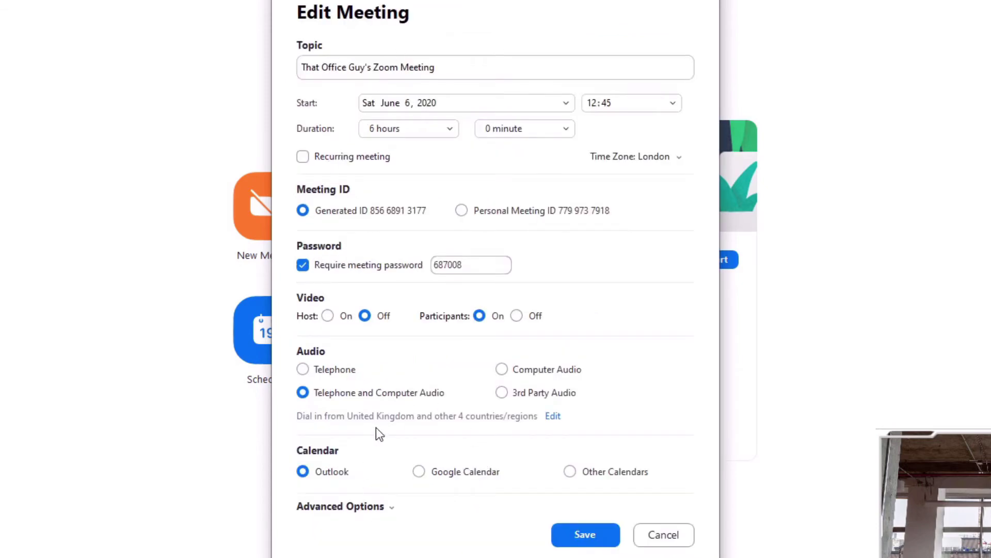
pyautogui.click(393, 507)
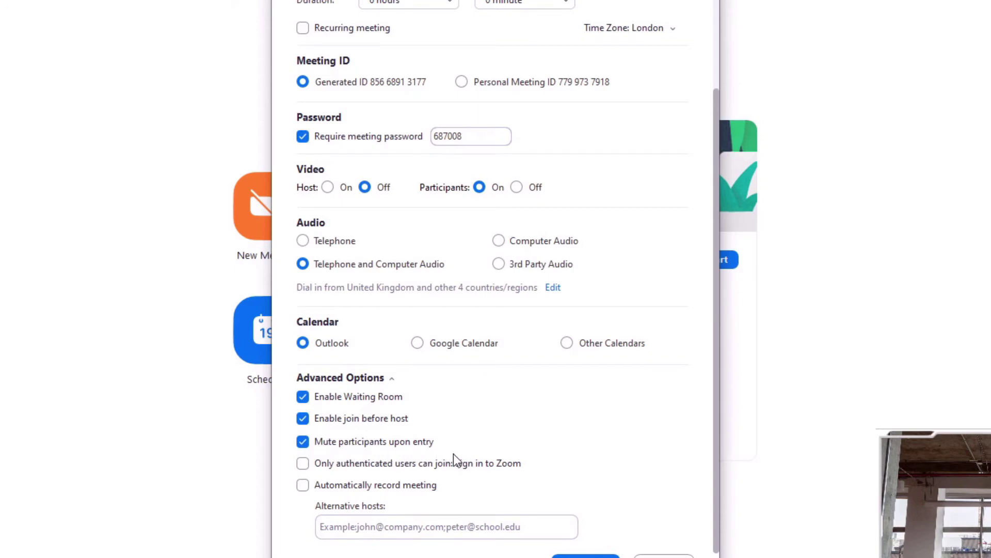
pyautogui.click(302, 442)
pyautogui.click(301, 442)
pyautogui.click(303, 467)
pyautogui.click(303, 463)
pyautogui.click(303, 485)
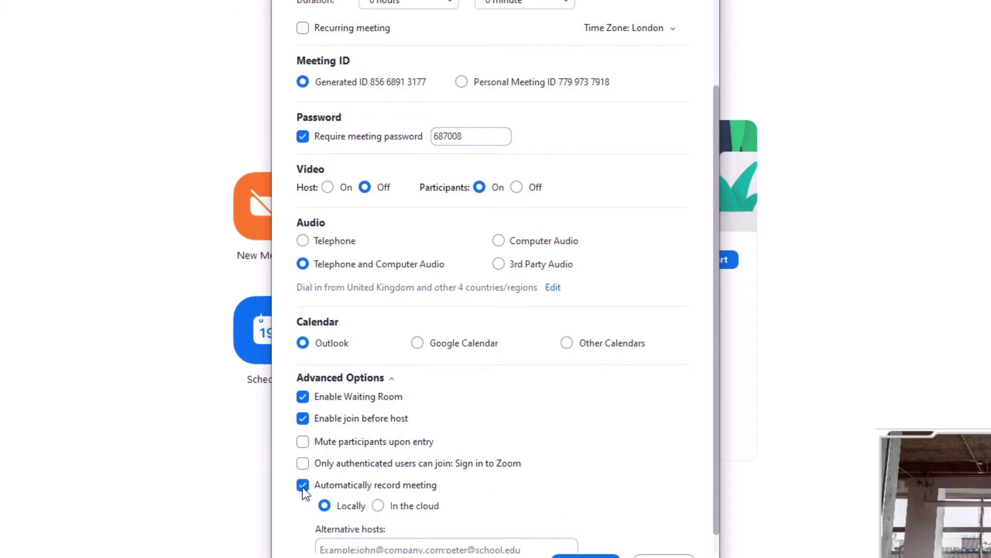
pyautogui.scroll(-1, 313, 491)
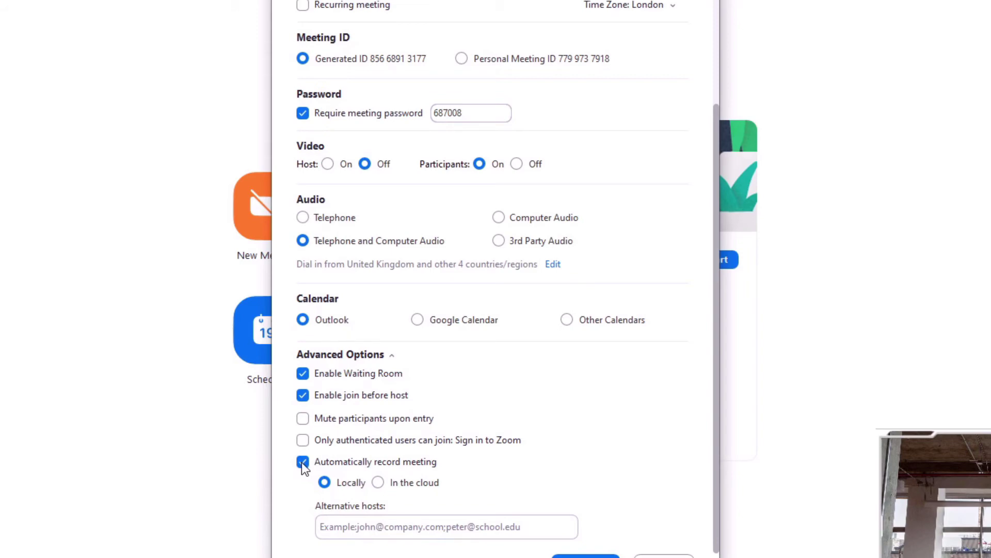
pyautogui.click(305, 463)
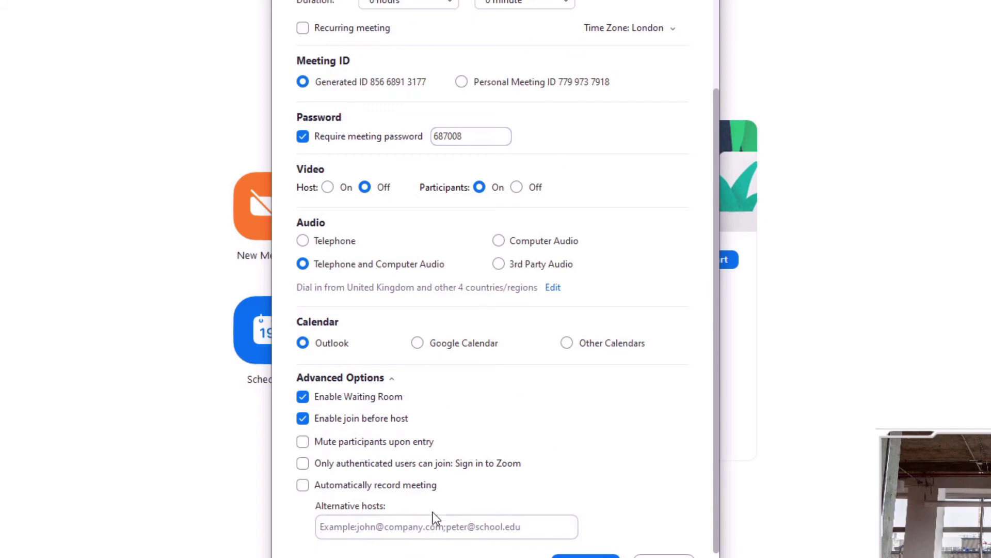
# Step: Save the edited meeting without alternative hosts and join it with computer audio
pyautogui.click(327, 529)
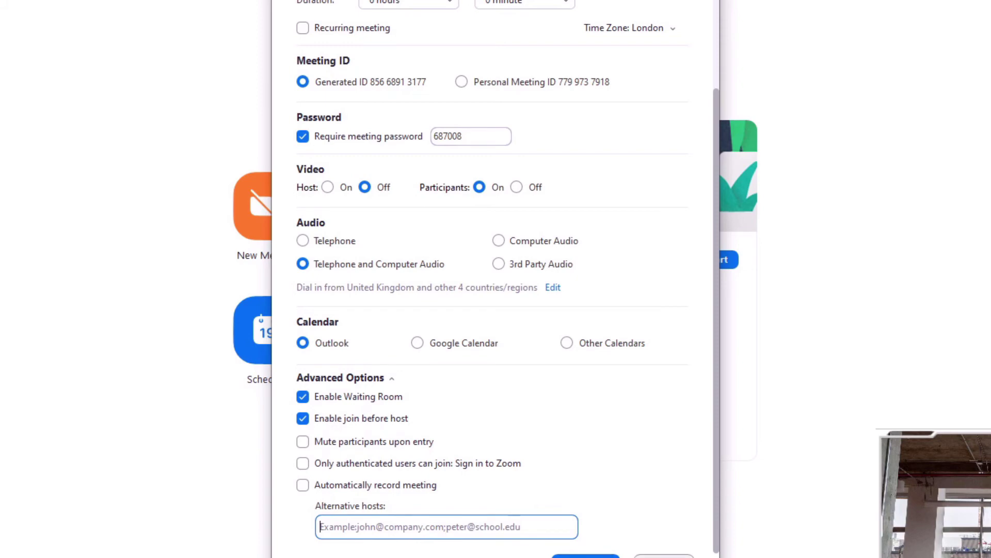
pyautogui.click(586, 556)
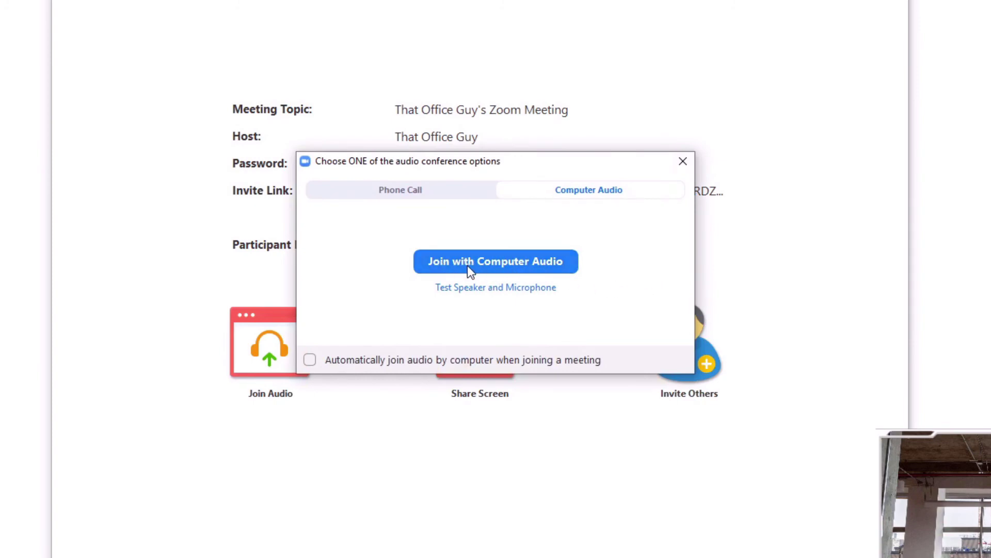
pyautogui.click(518, 263)
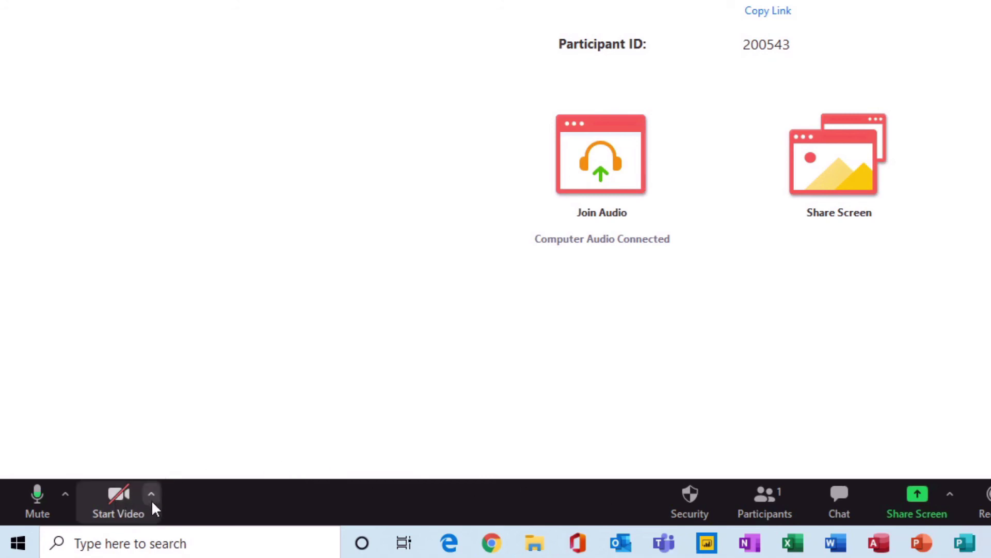
# Step: Review the meeting's security options and the additional controls in the Participants window, and close that window
pyautogui.click(320, 496)
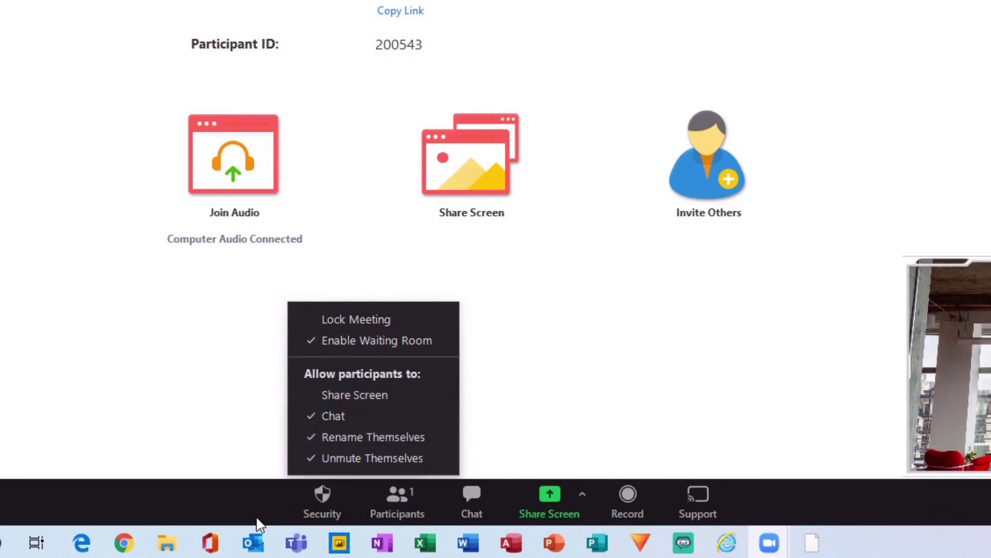
pyautogui.click(387, 504)
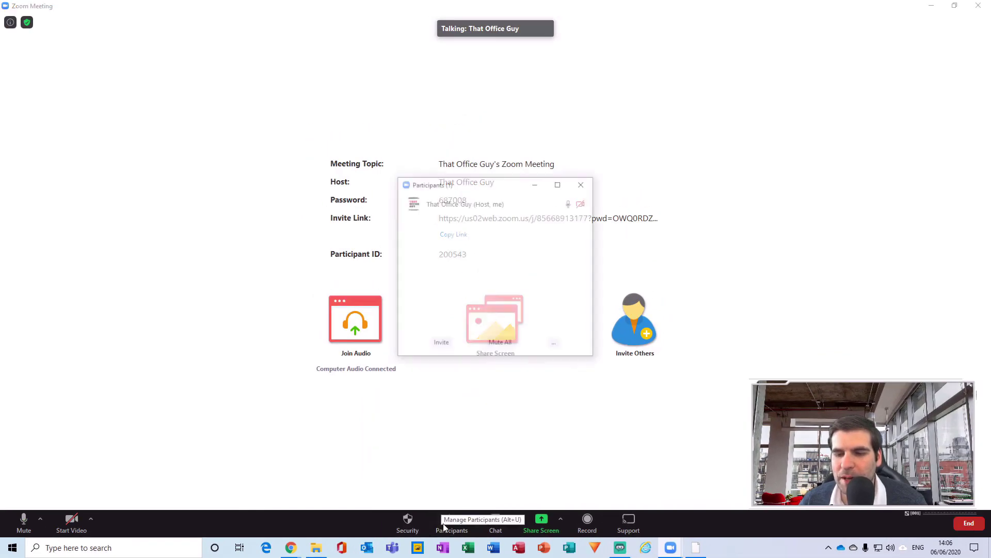
pyautogui.moveTo(516, 181); pyautogui.dragTo(866, 42)
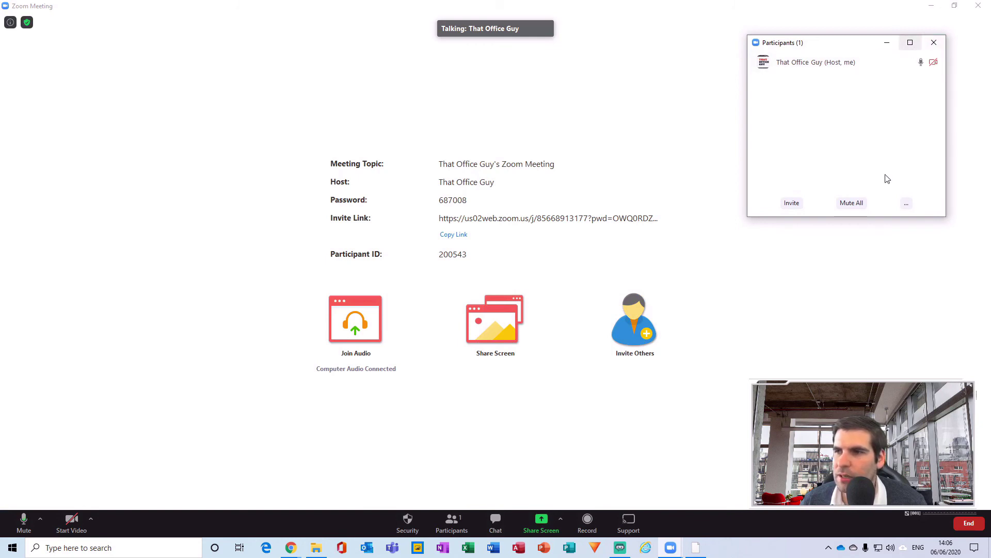
pyautogui.click(905, 206)
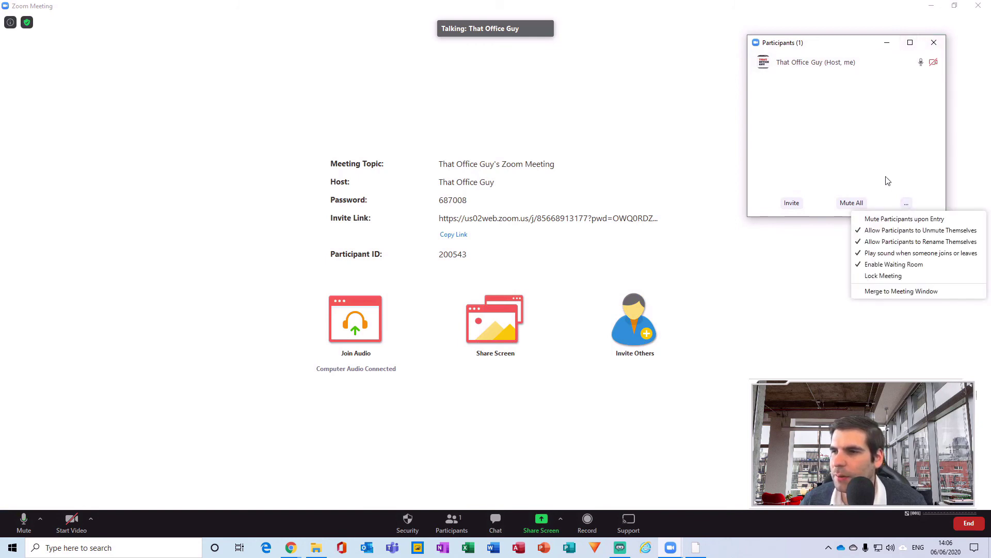
pyautogui.click(869, 131)
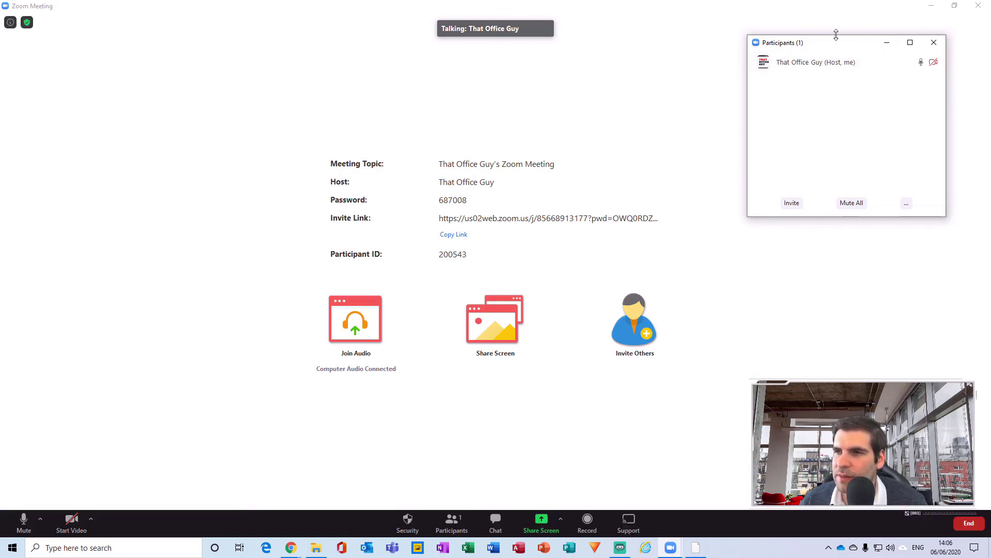
pyautogui.moveTo(834, 44); pyautogui.dragTo(835, 75)
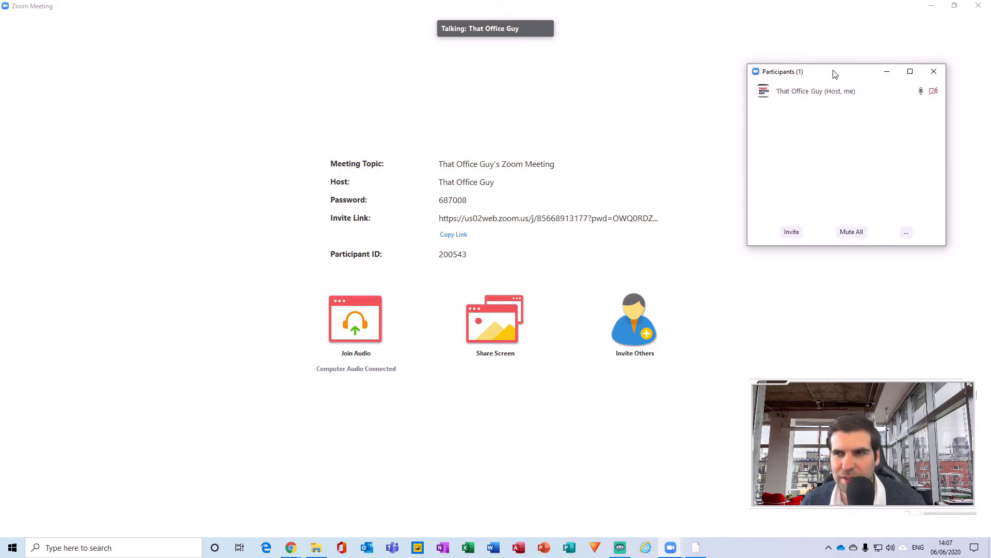
pyautogui.click(934, 72)
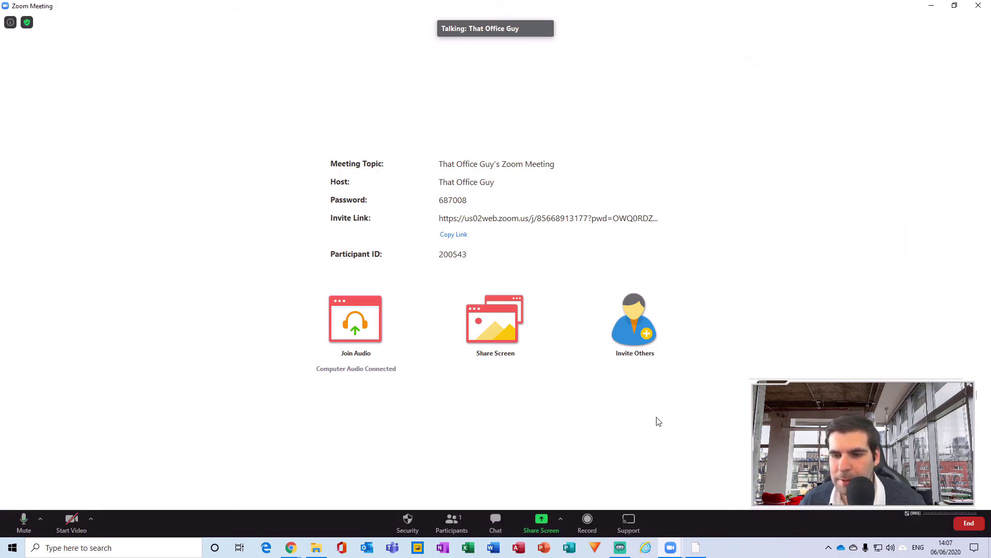
# Step: Open the meeting's group chat
pyautogui.click(501, 523)
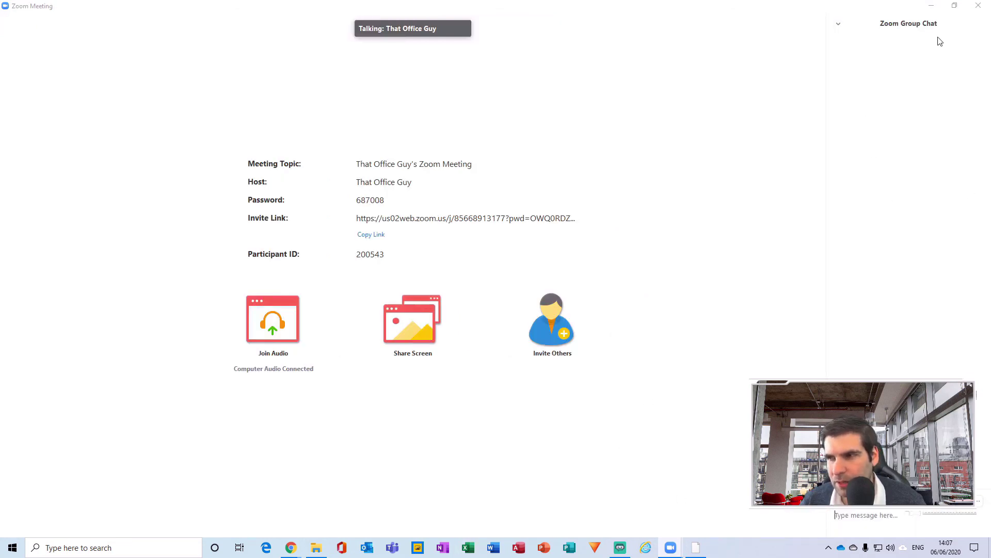
pyautogui.click(978, 6)
pyautogui.press('Escape')
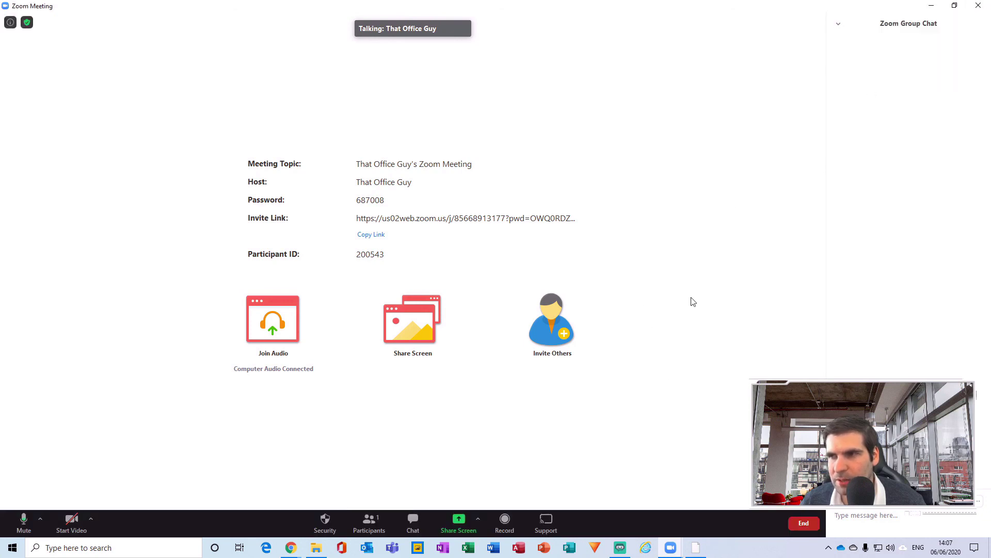